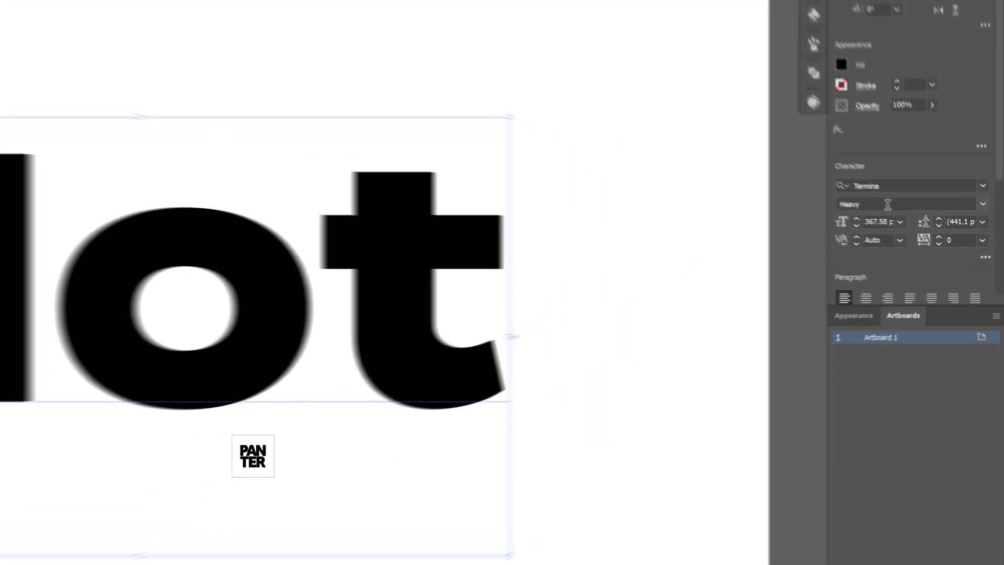
Step: Confirm the Heavy font style and convert the 'dot' text into outlines
left_click(915, 220)
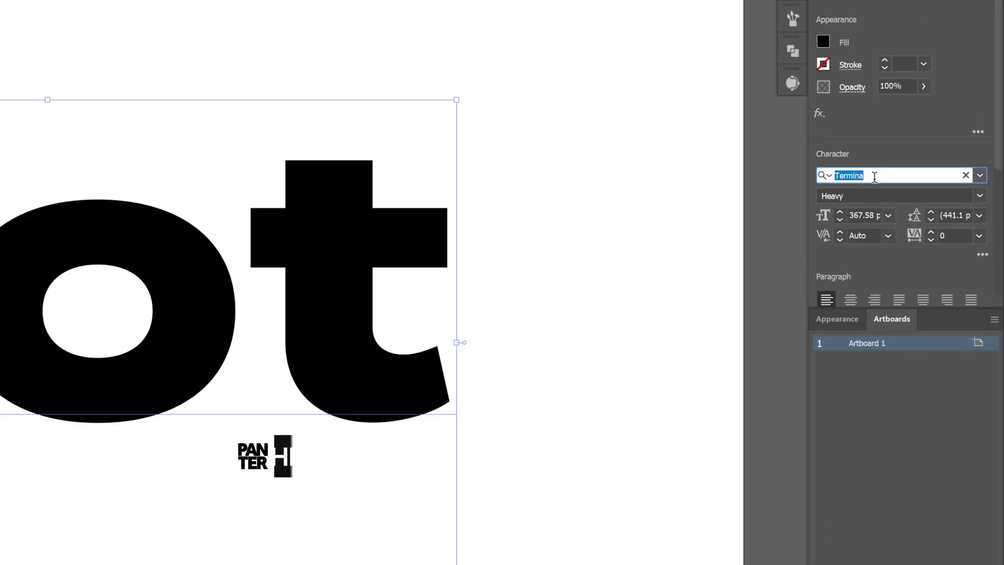
left_click(861, 193)
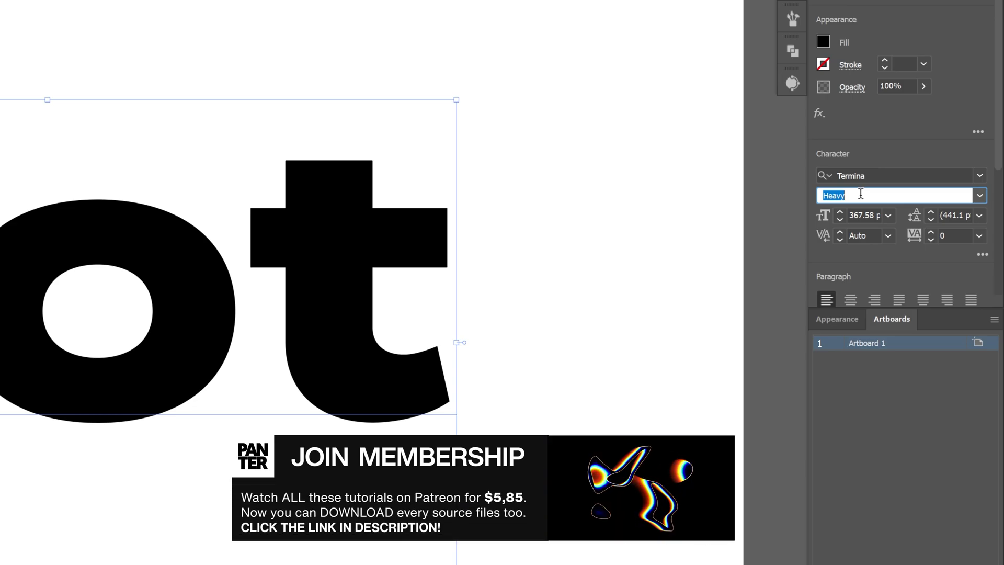
right_click(309, 195)
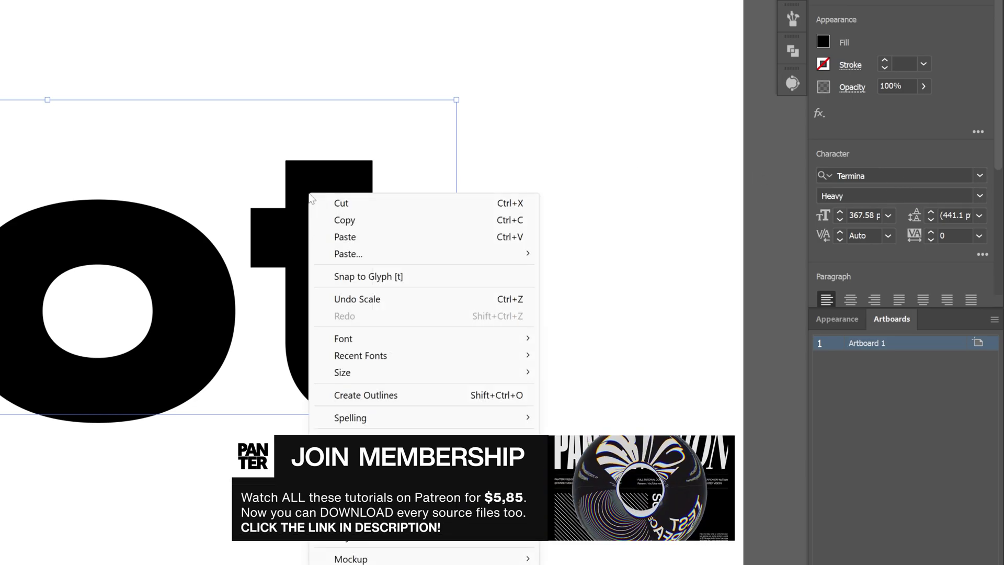
left_click(365, 395)
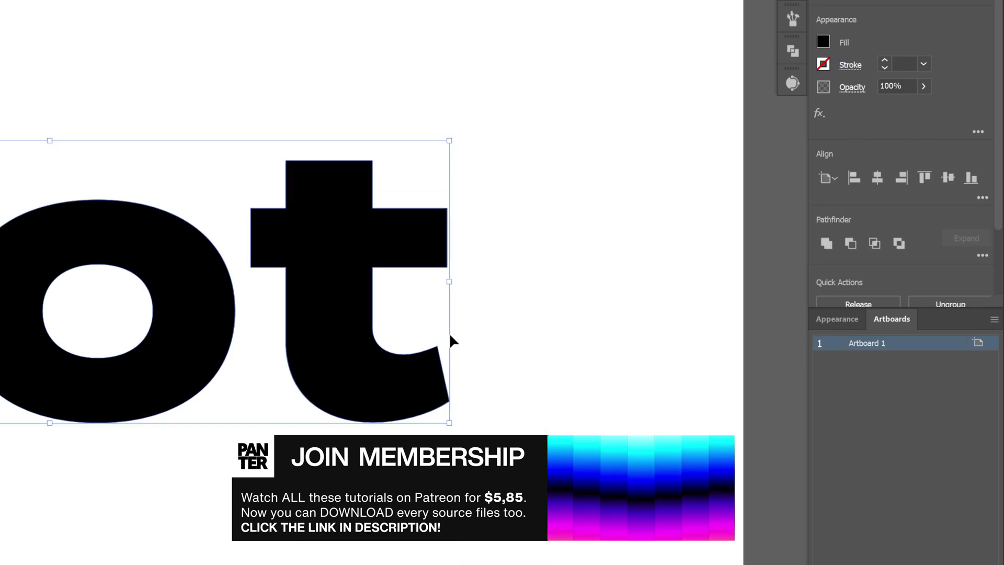
Step: Fill the outlined 'dot' letters with a dark grey swatch
left_click(824, 239)
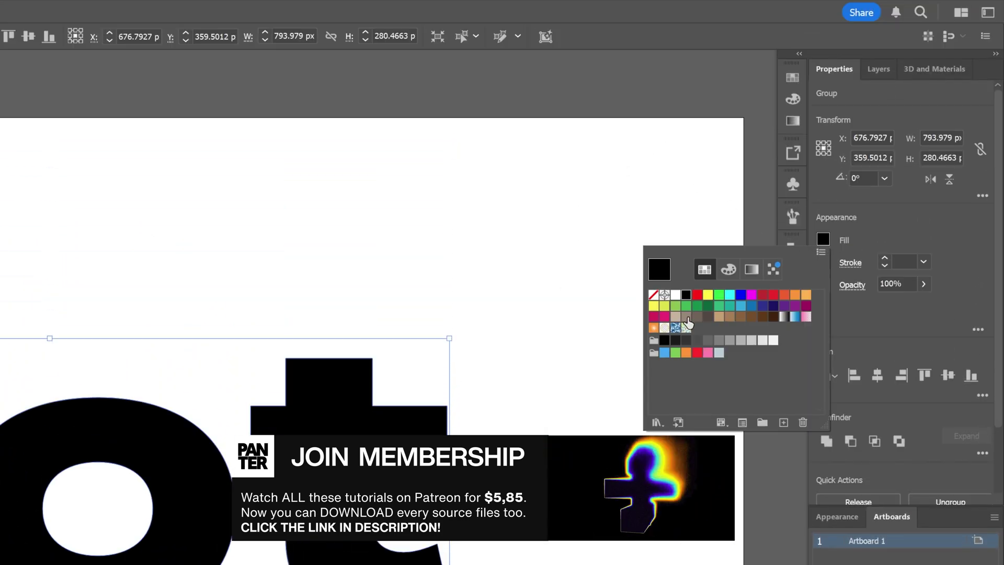
left_click(697, 341)
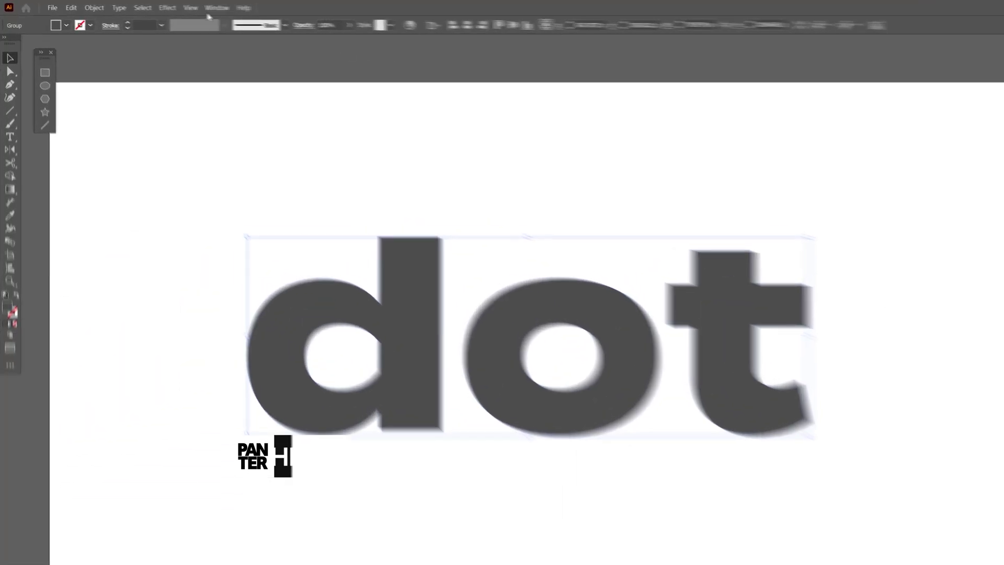
left_click(140, 7)
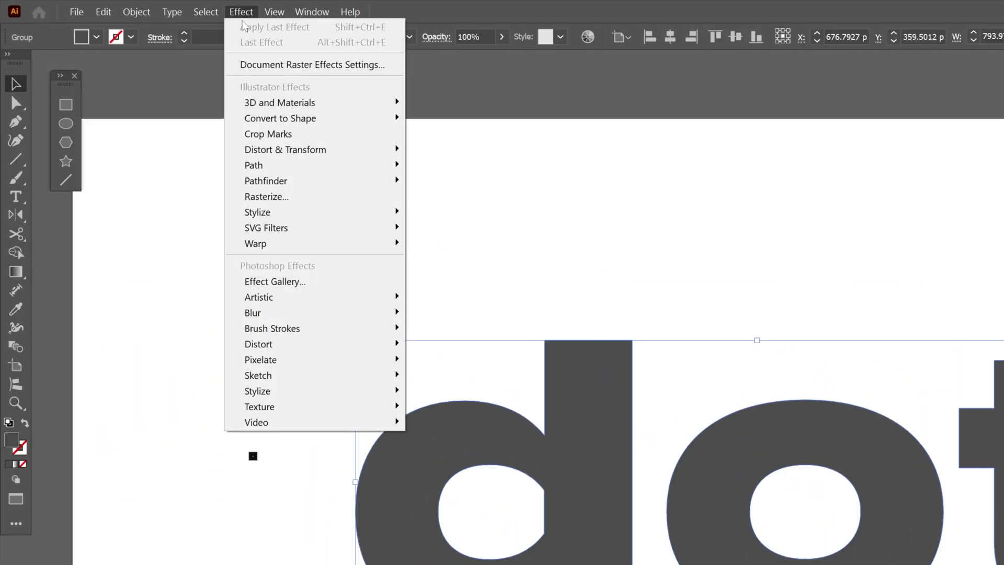
Step: Apply a Gaussian Blur with a radius of about 8.35 to the grey letters
mouse_move(254, 313)
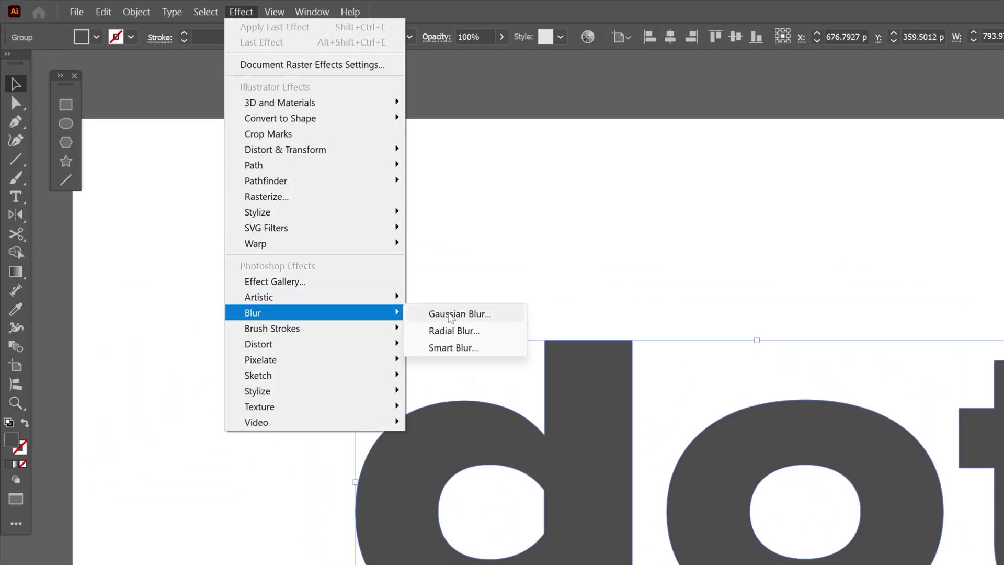
left_click(451, 314)
left_click_drag(806, 447, 824, 448)
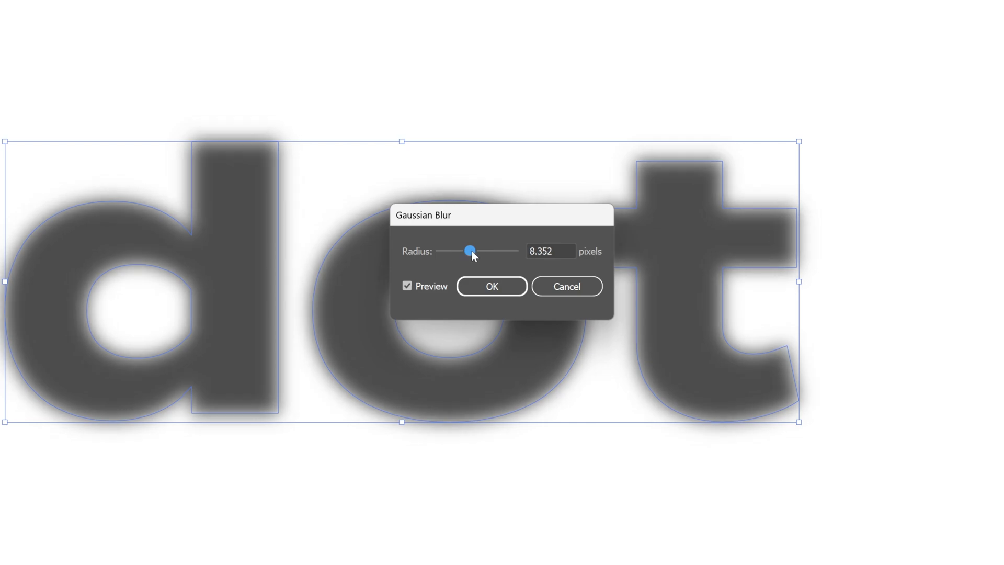
left_click(491, 287)
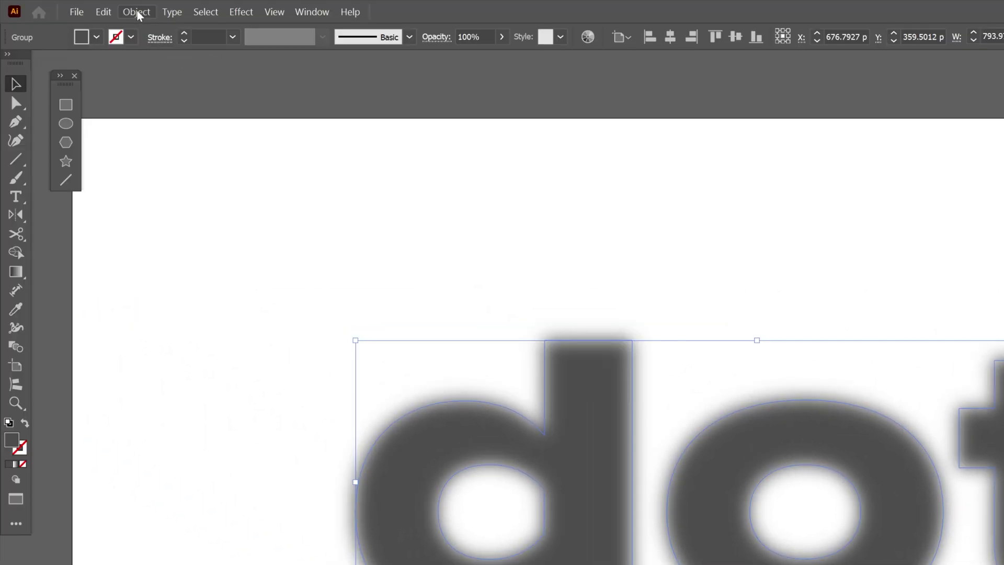
Step: Rasterize the blurred letters with a white background
left_click(137, 12)
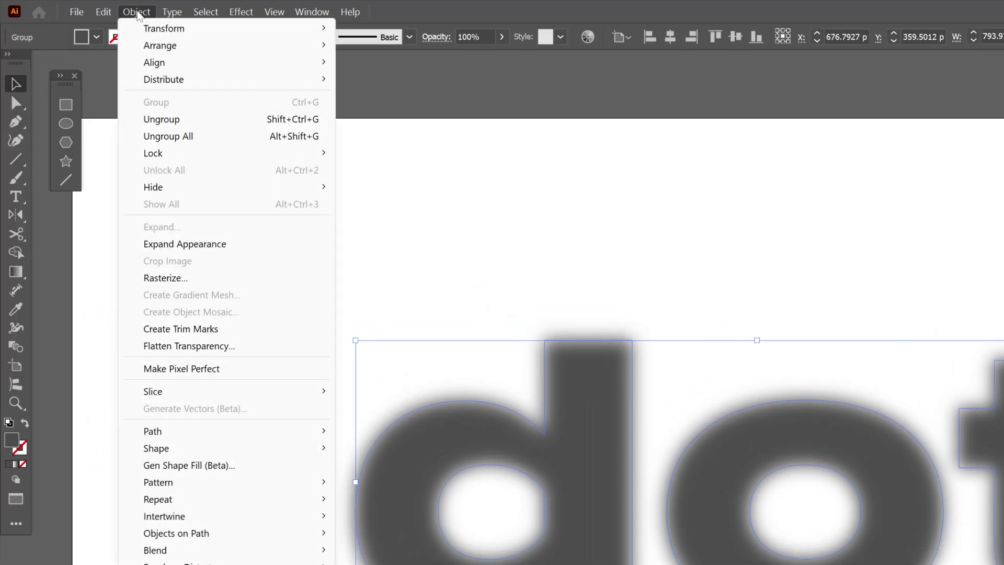
left_click(222, 277)
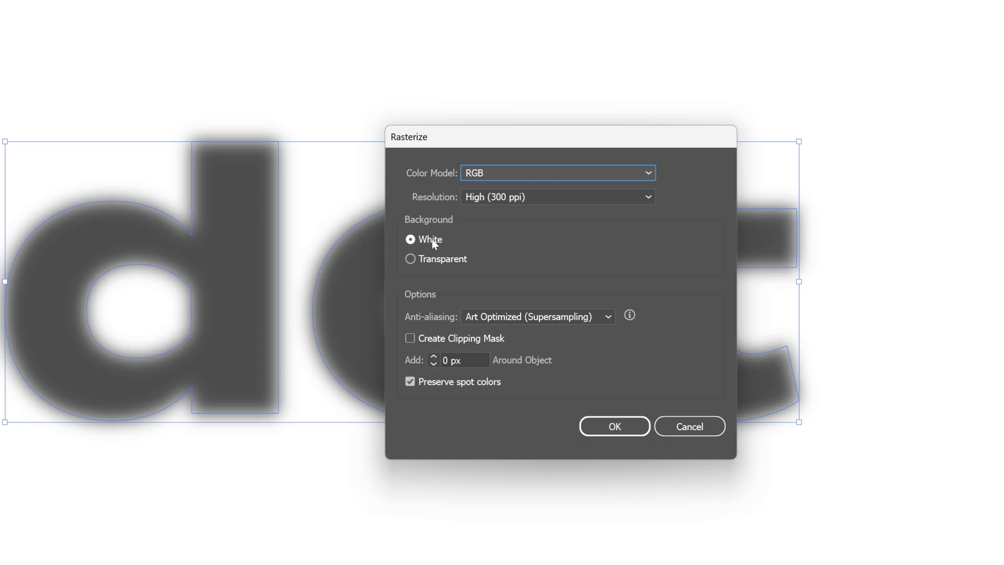
left_click(615, 424)
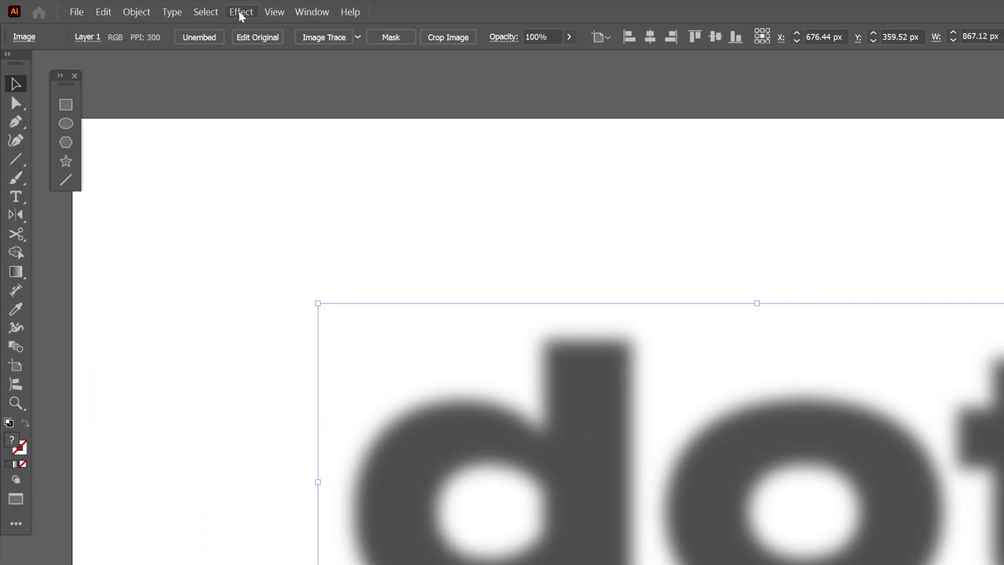
left_click(241, 11)
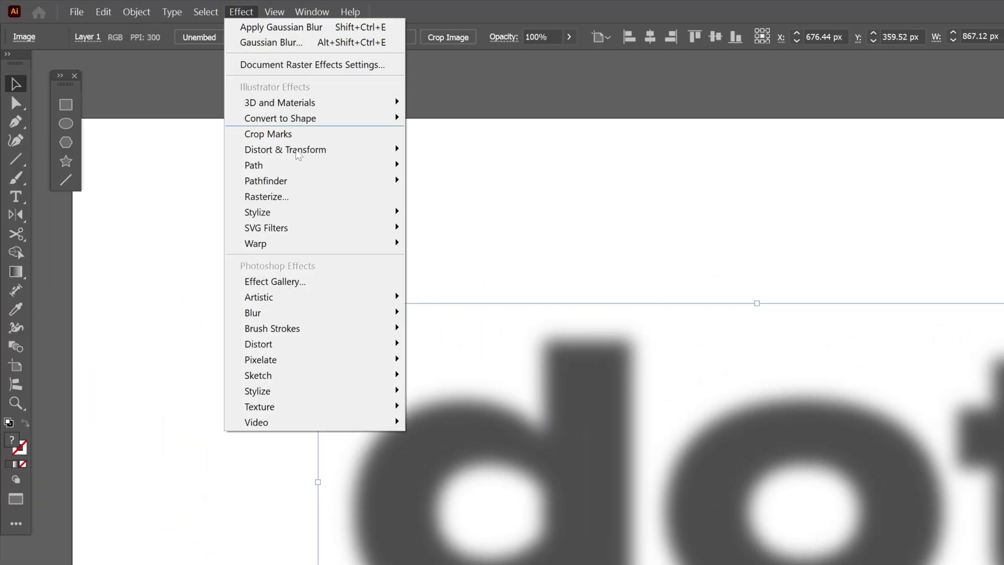
Step: Apply Color Halftone with a 55-pixel max radius and 45° screen angles to the blurred image
mouse_move(350, 360)
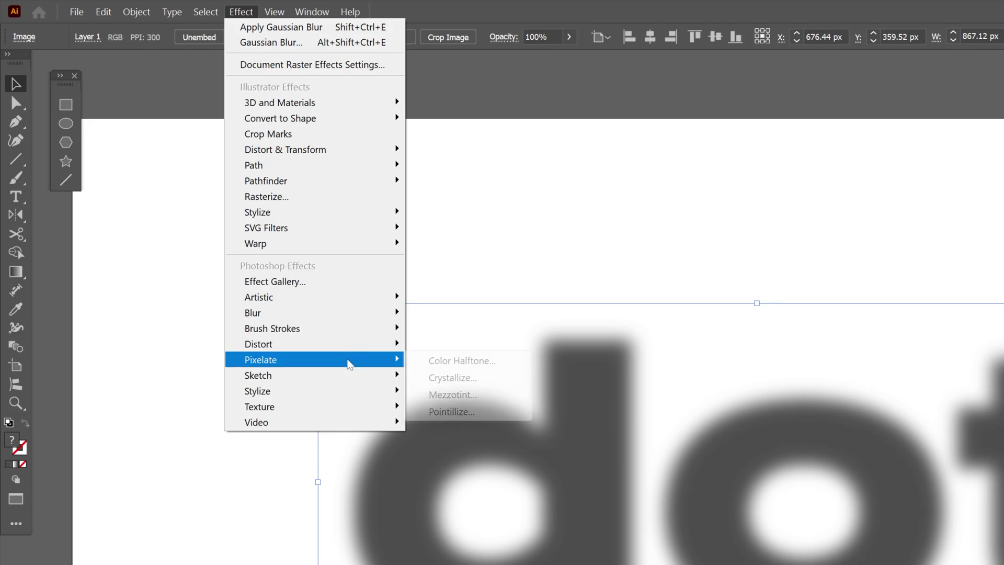
left_click(490, 366)
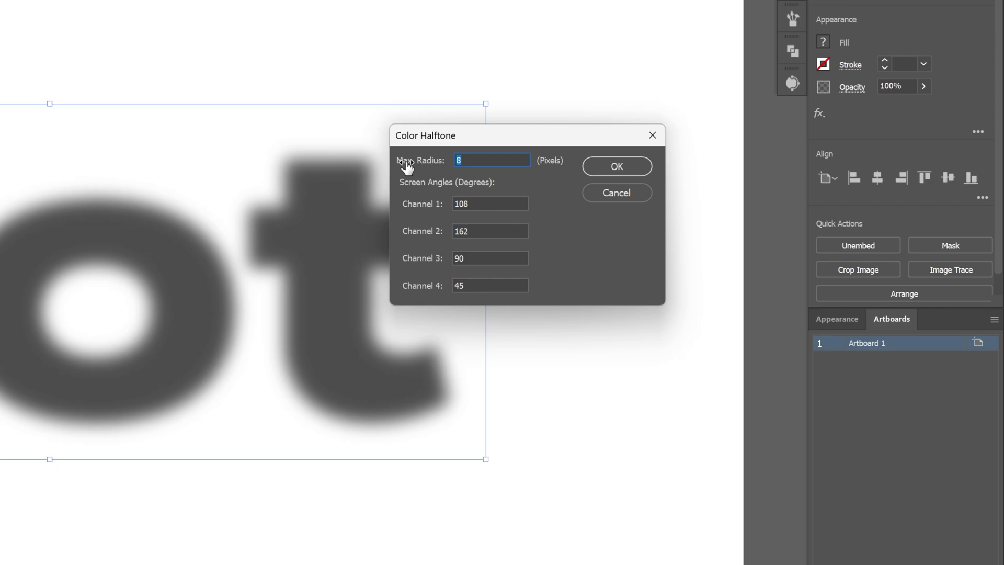
key("Tab")
key("Tab")
type("45")
key("Tab")
type("45")
key("Tab")
type("4")
left_click(610, 167)
key("ctrl+equal")
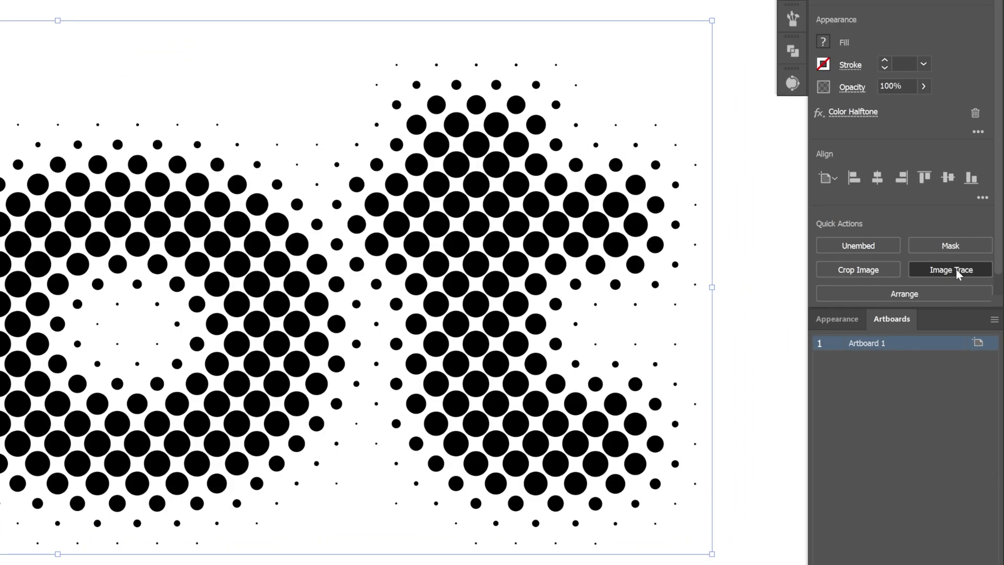
Step: Image Trace the halftone with the Default preset and Ignore Color, then expand it into vector dots
left_click(956, 269)
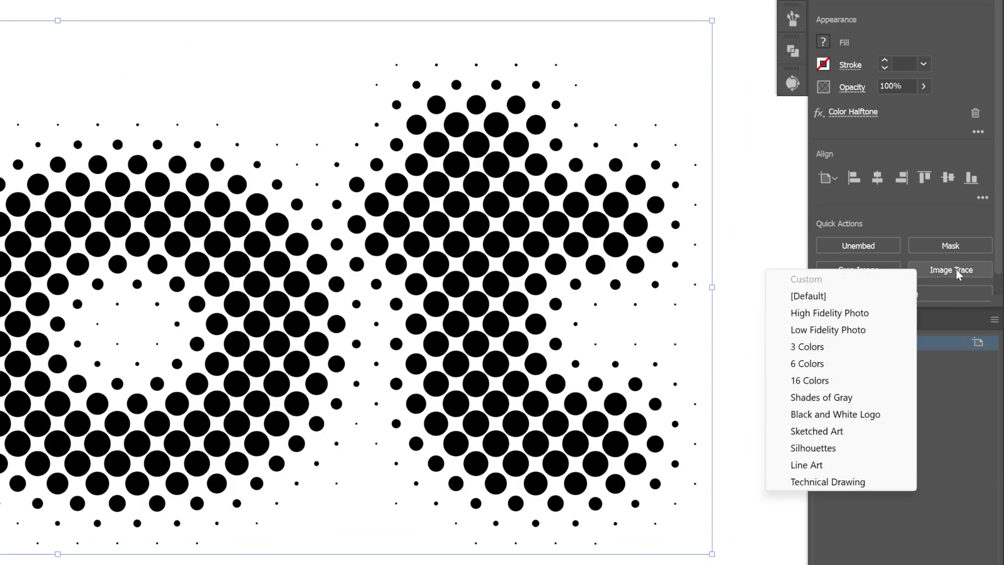
left_click(833, 295)
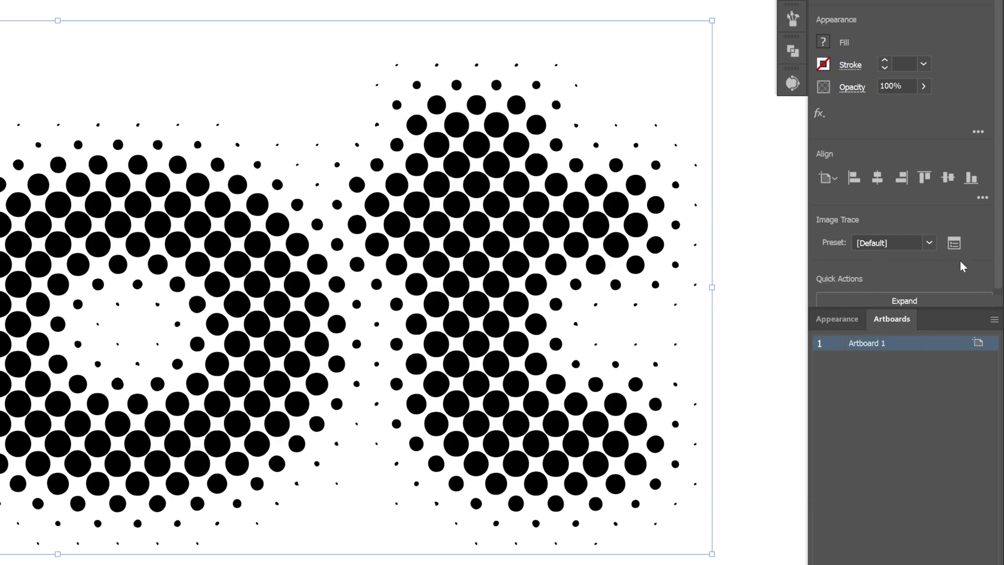
left_click(958, 245)
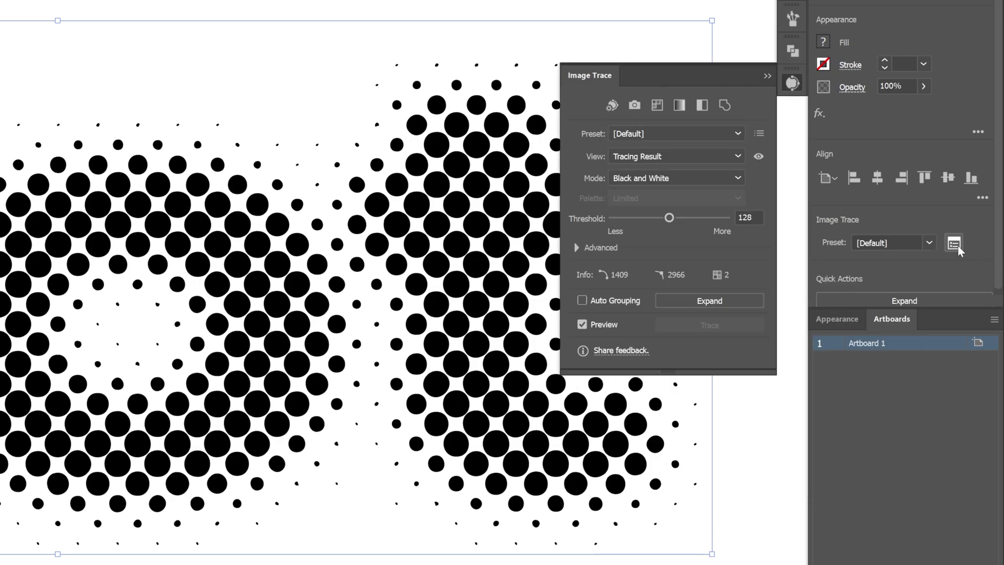
left_click(576, 247)
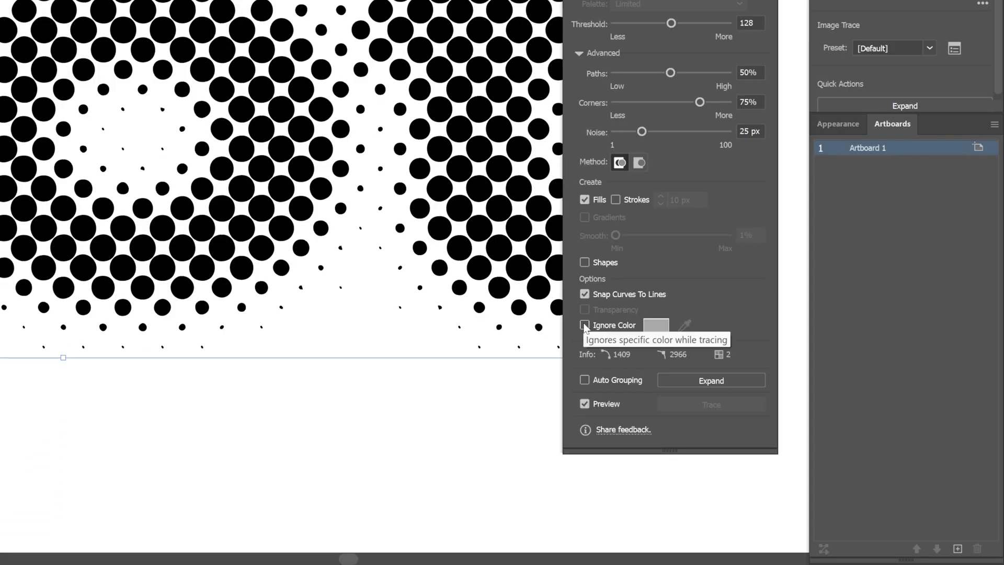
left_click(585, 346)
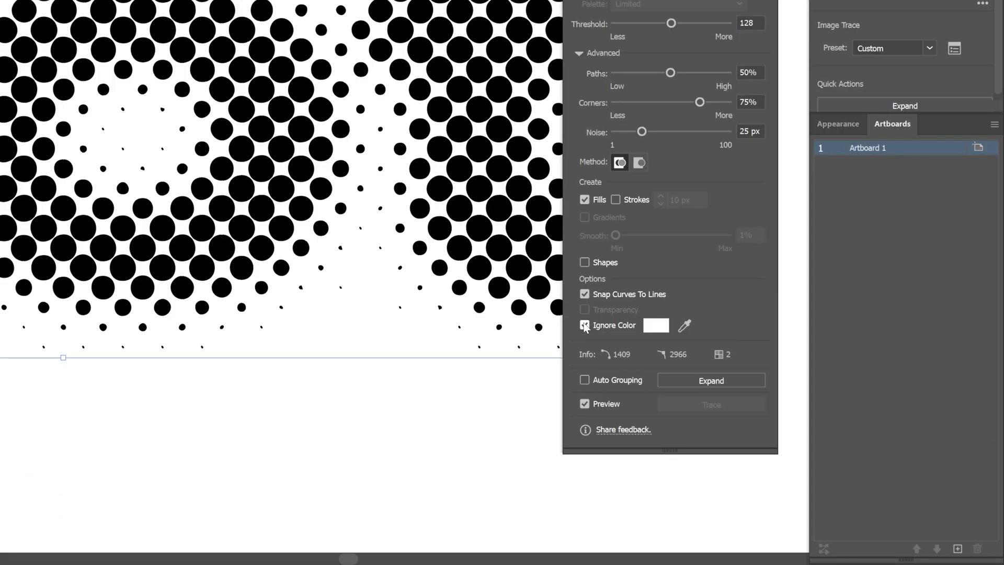
left_click(739, 380)
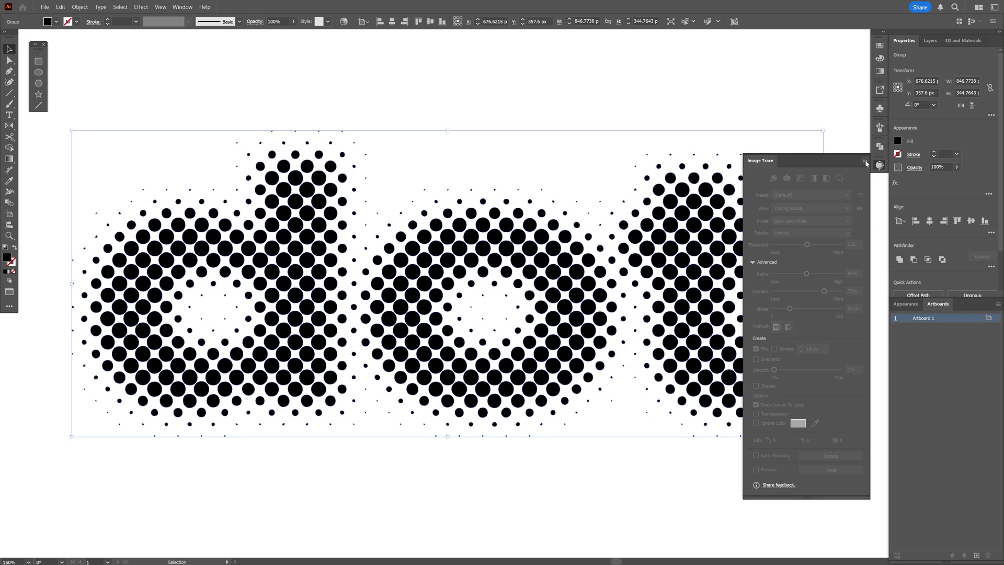
left_click(865, 161)
scroll(655, 343, "up", 5)
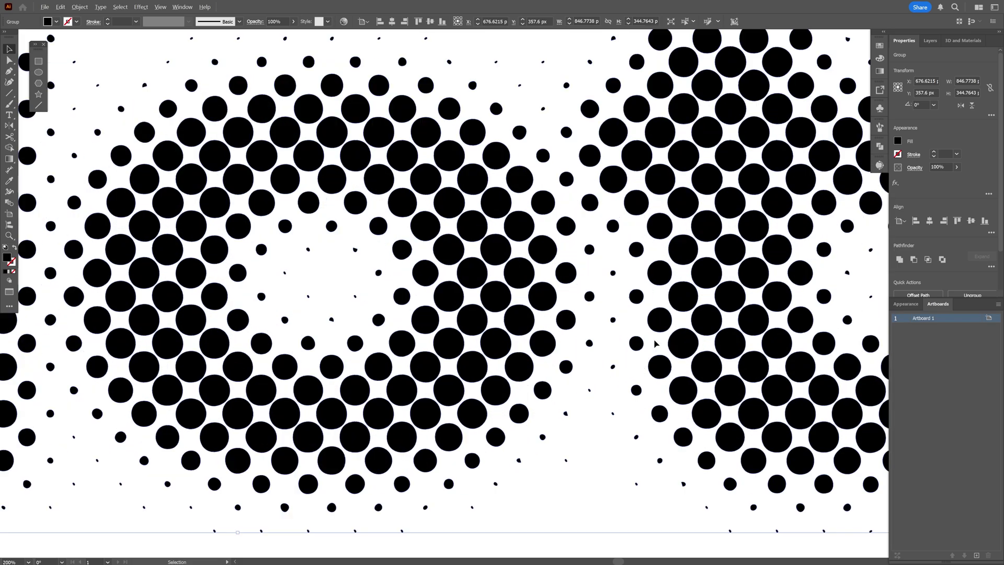
scroll(685, 296, "down", 3)
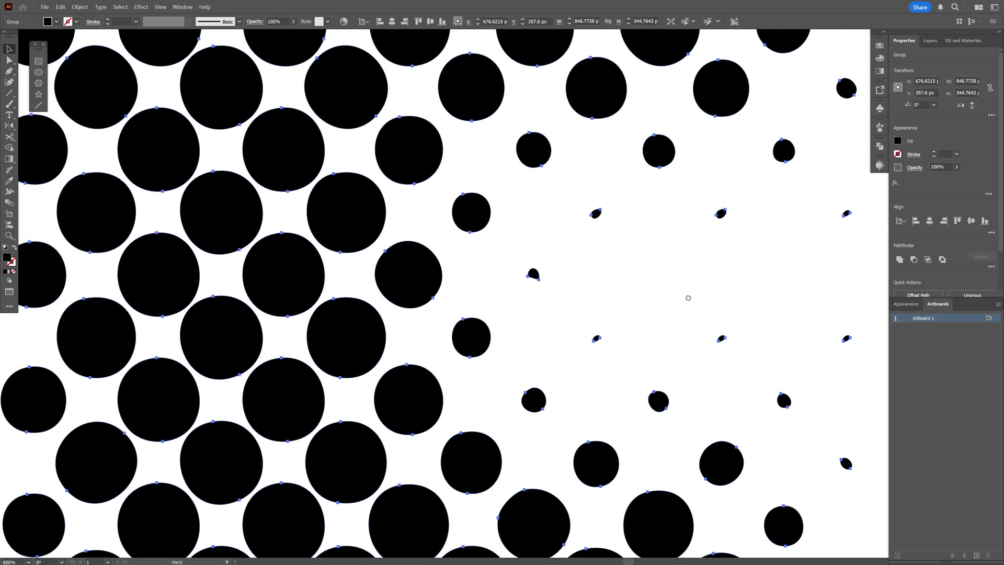
scroll(693, 232, "down", 5)
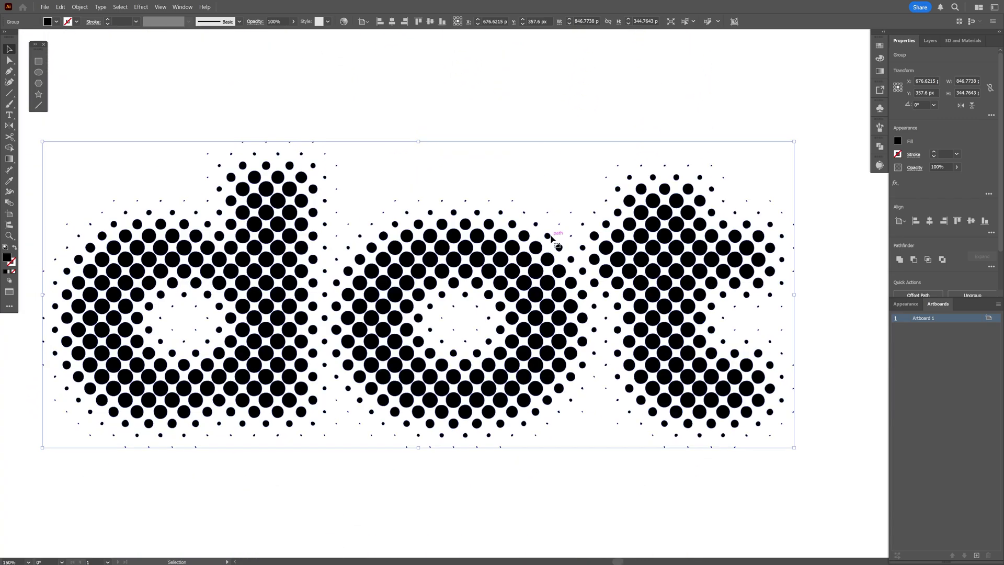
Step: Draw a black 85.2147 px circle above the lettering and expand it into a plain path
left_click(526, 166)
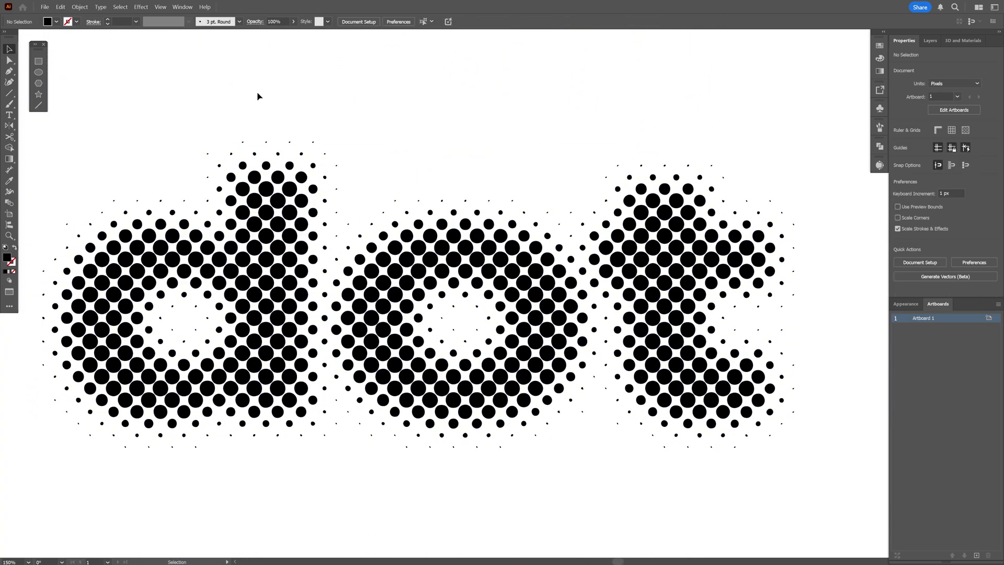
left_click(39, 73)
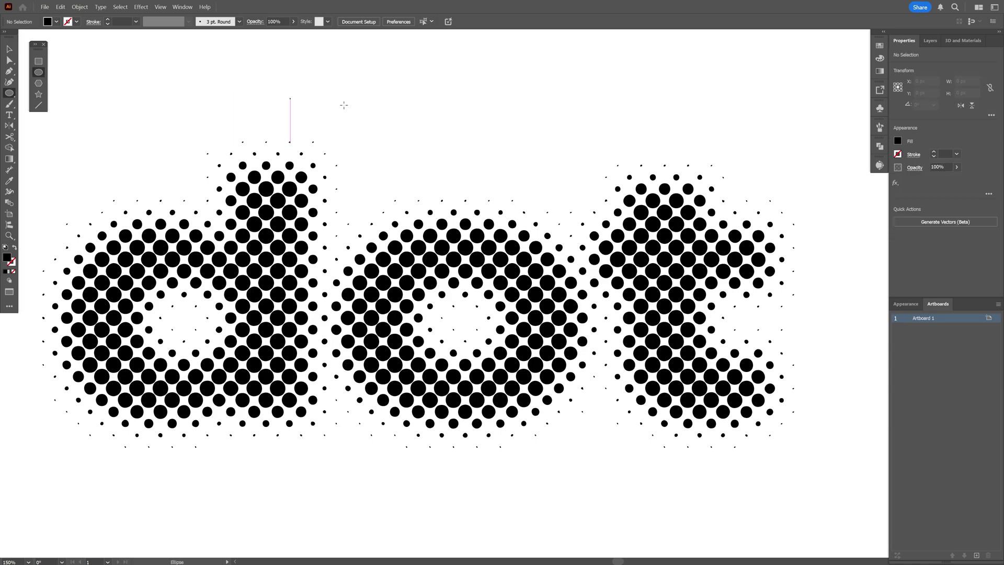
left_click_drag(528, 141, 567, 179)
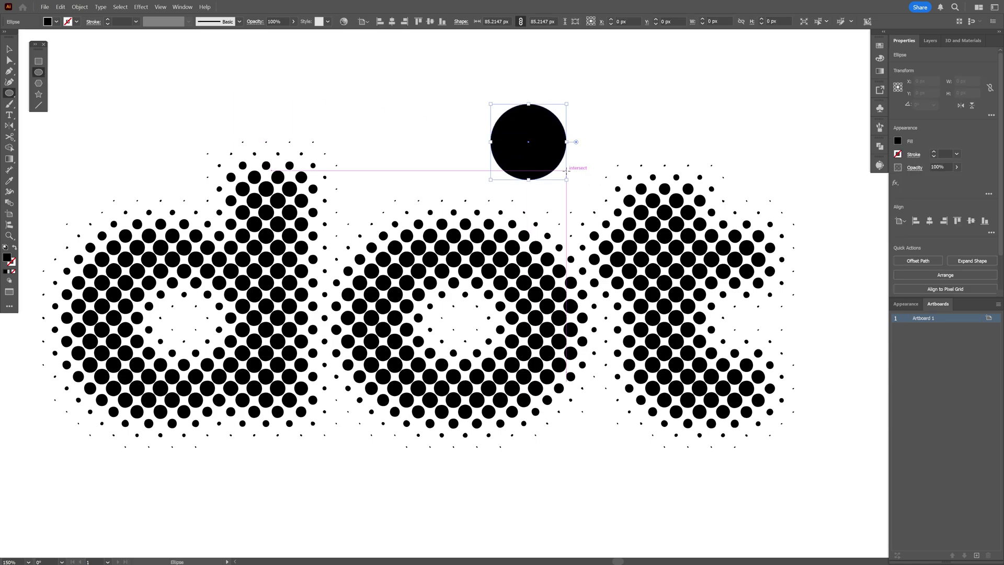
key("v")
left_click(972, 261)
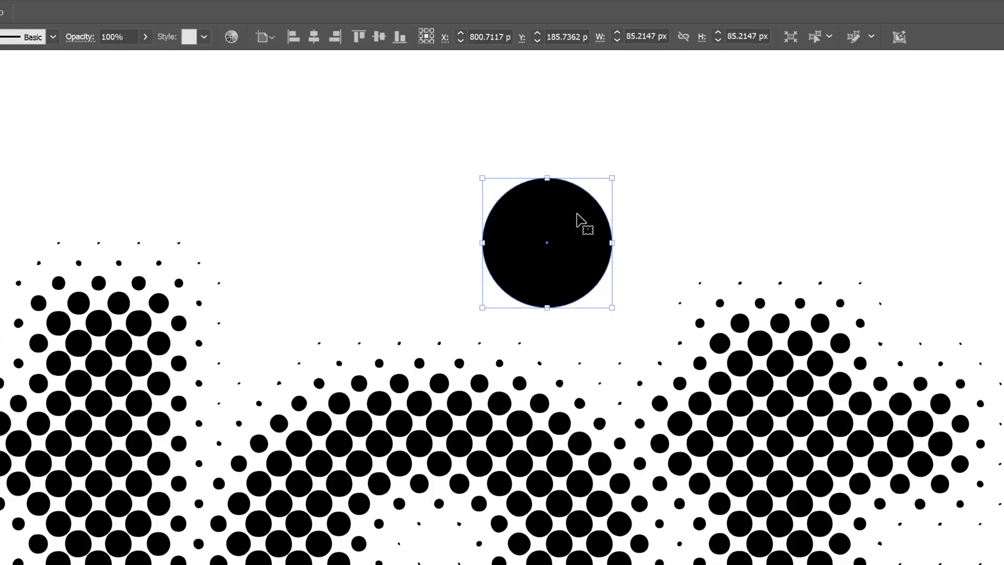
Step: Copy the circle and marquee-select it together with the halftone lettering
right_click(250, 29)
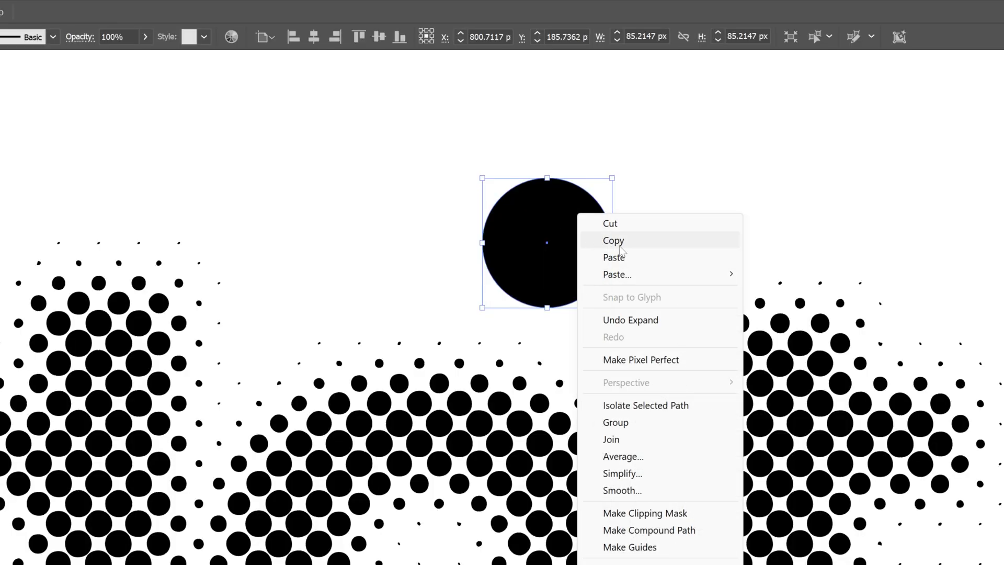
left_click(621, 250)
left_click_drag(814, 146, 382, 482)
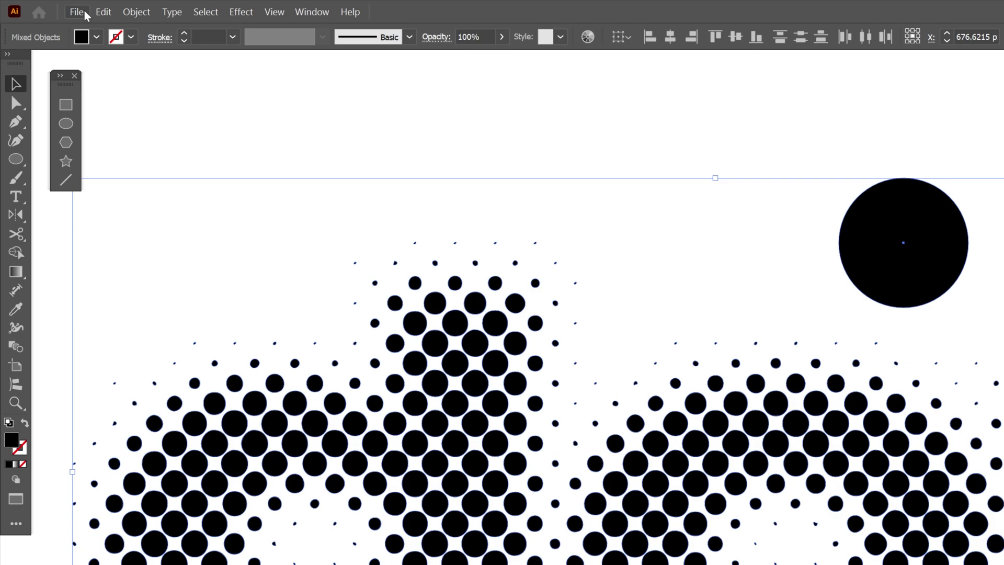
Step: Run the replaceItems script using the copied circle, fitted to each dot's size
left_click(77, 11)
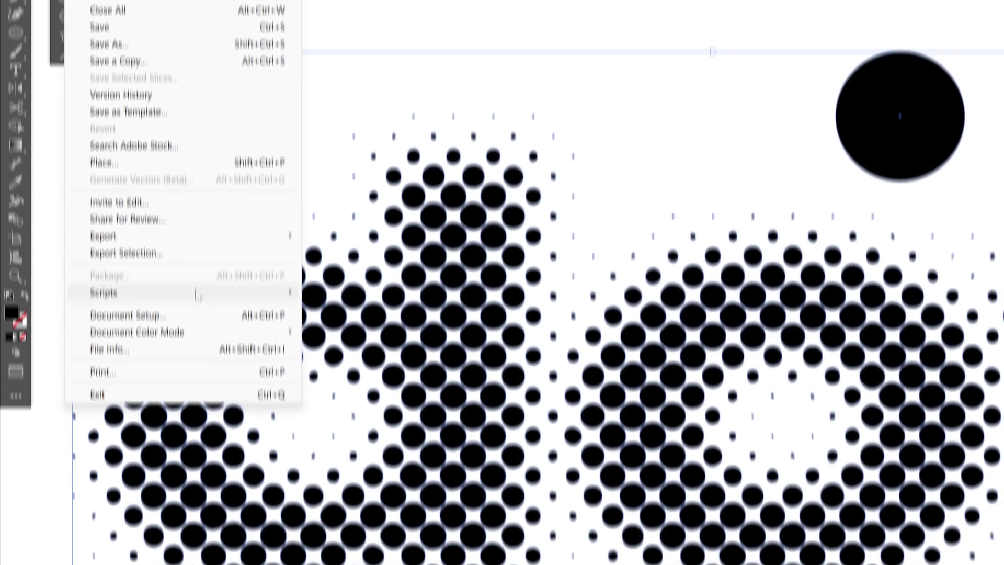
mouse_move(205, 422)
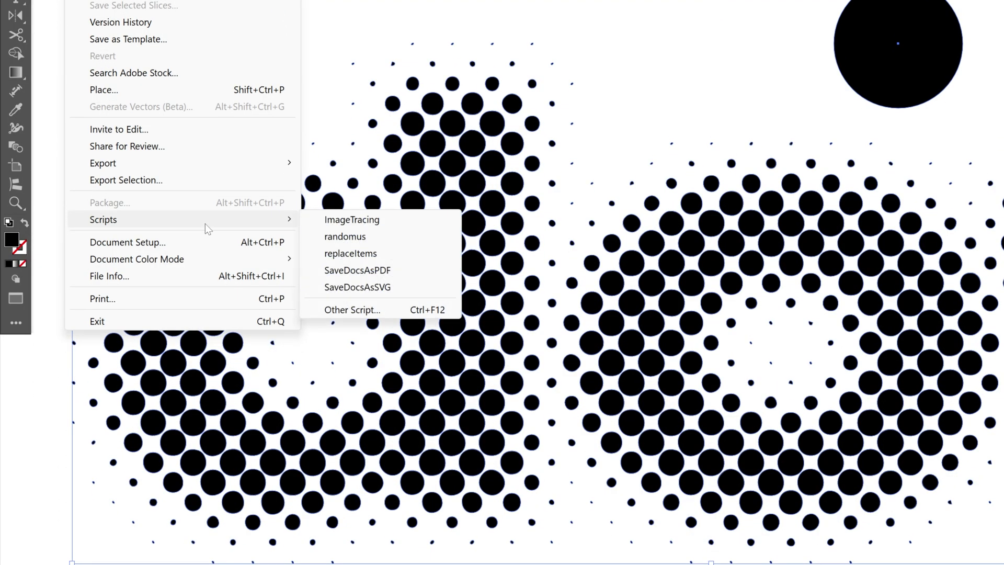
left_click(385, 259)
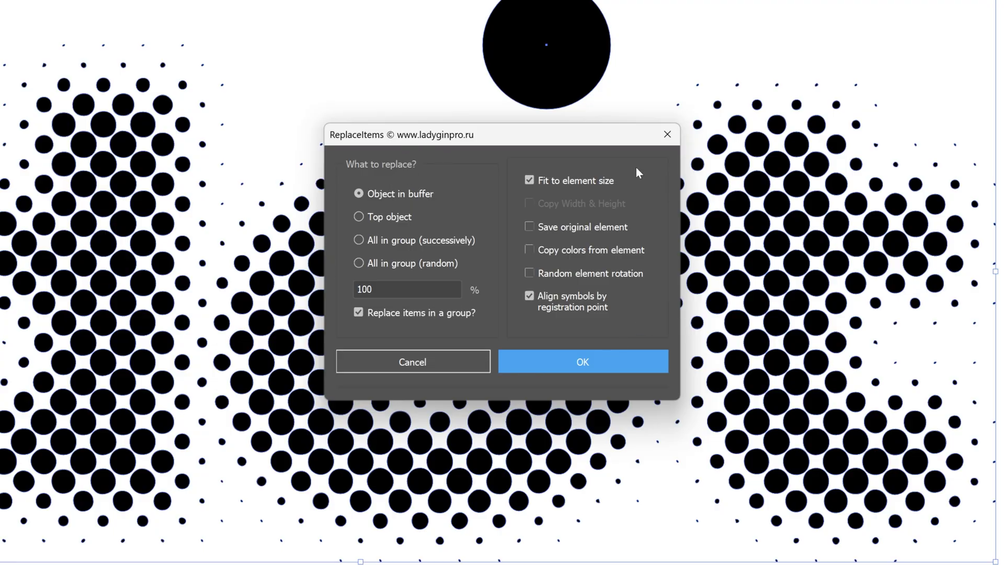
left_click(600, 365)
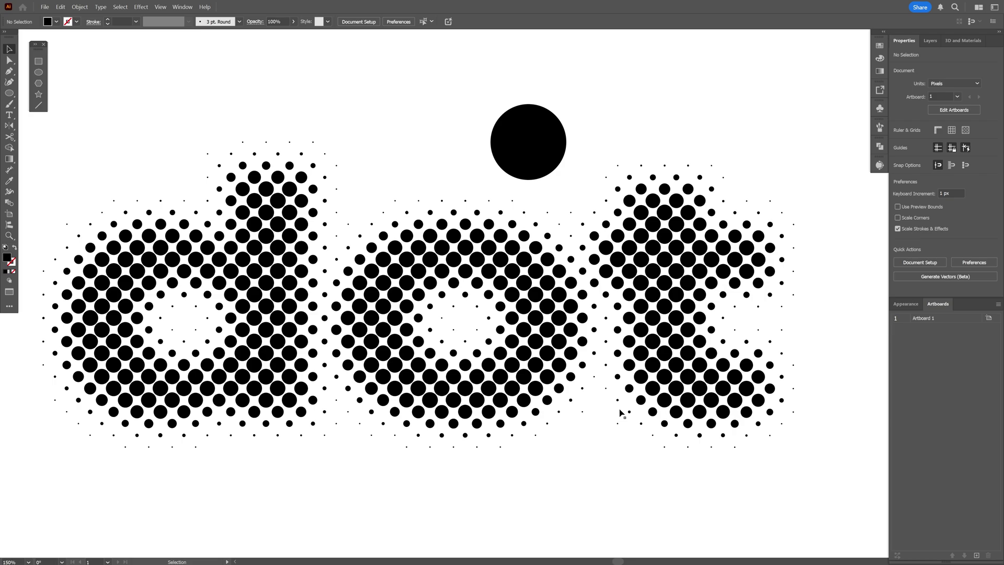
Step: Zoom in to inspect the replacement circles and select the whole dot group
scroll(588, 185, "up", 5)
left_click_drag(586, 179, 502, 234)
scroll(372, 331, "up", 1)
scroll(589, 311, "up", 1)
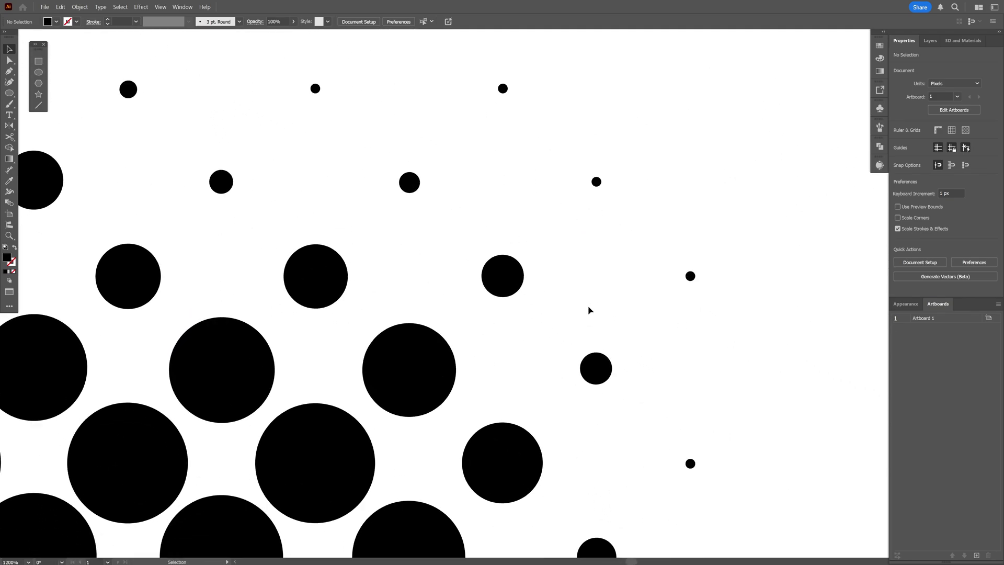
scroll(589, 310, "up", 1)
scroll(630, 327, "down", 7)
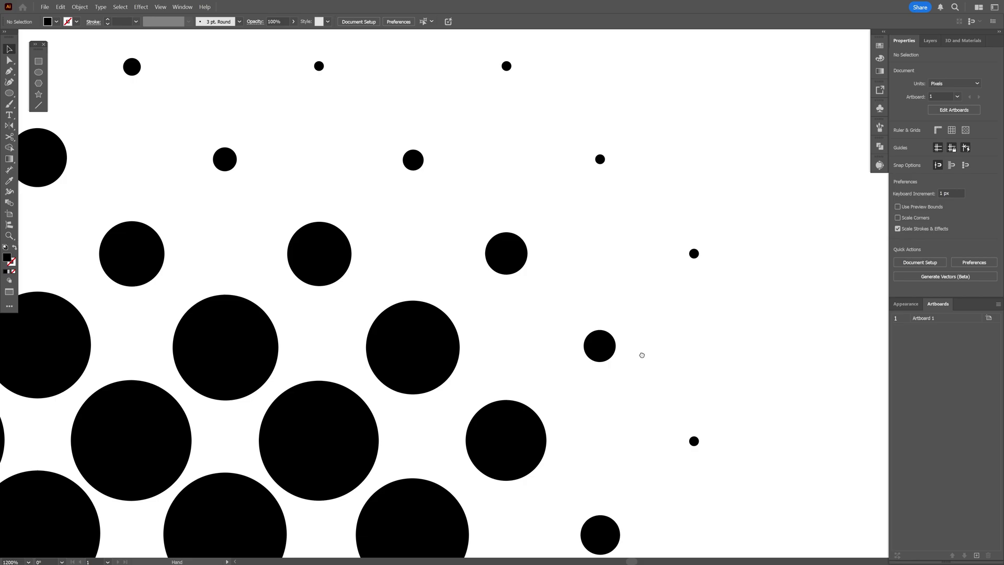
left_click(521, 230)
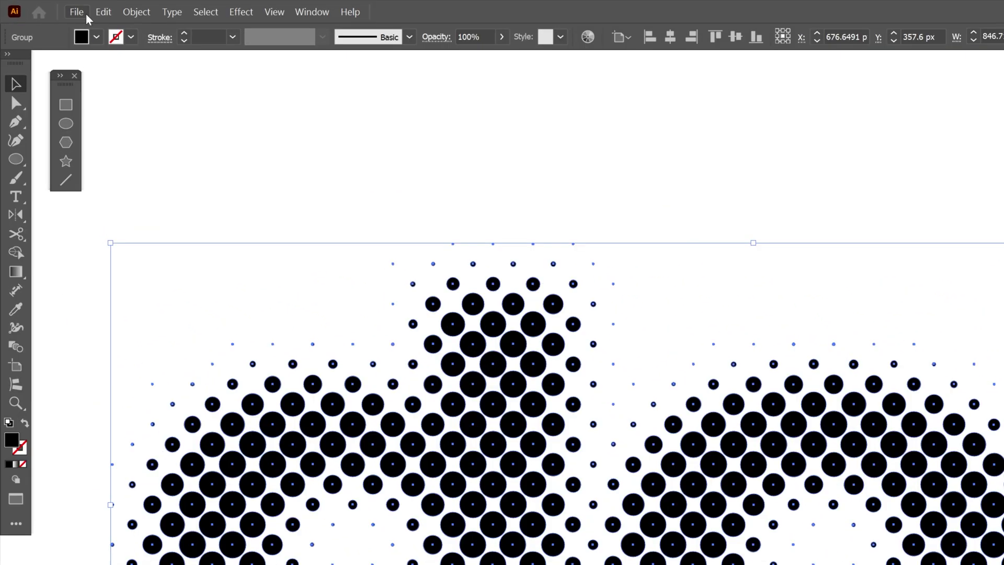
Step: Run the Randomus script with Fill Color to randomly colour every halftone circle
left_click(46, 7)
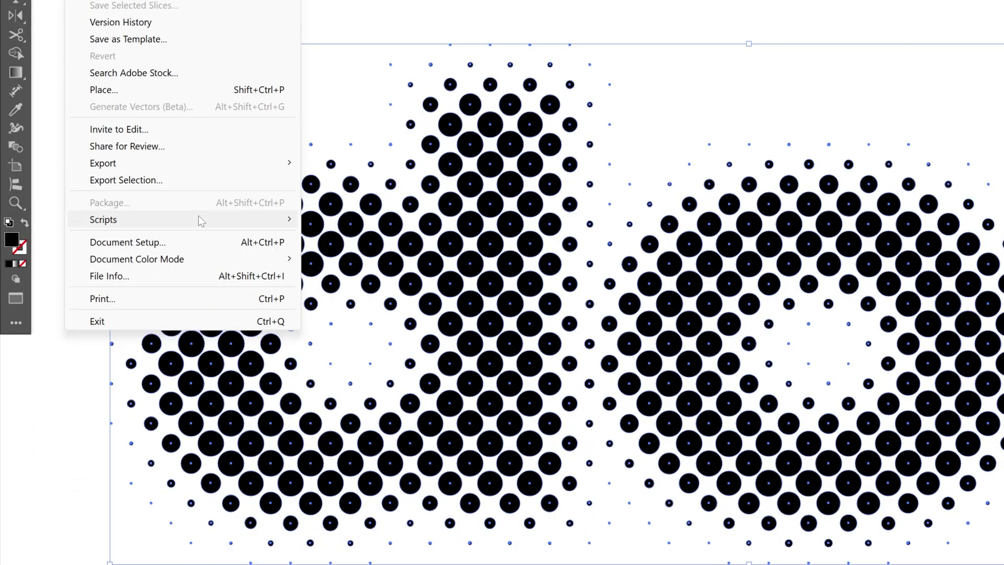
mouse_move(199, 416)
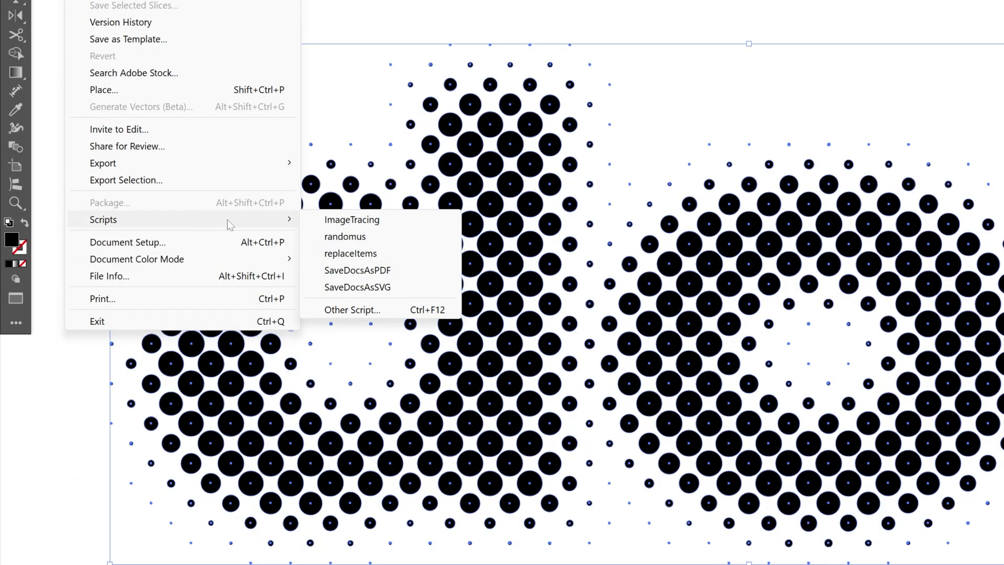
left_click(373, 241)
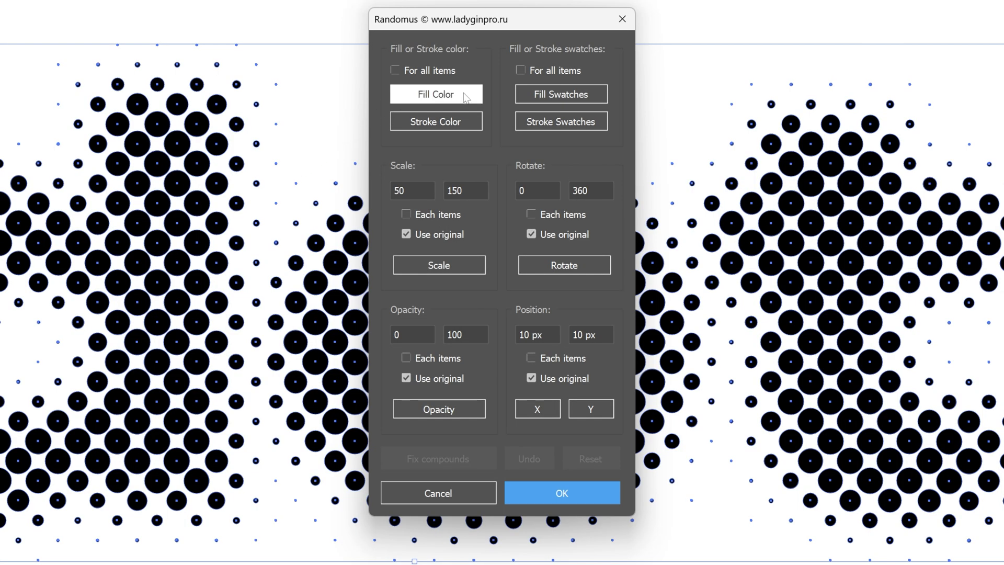
left_click(465, 97)
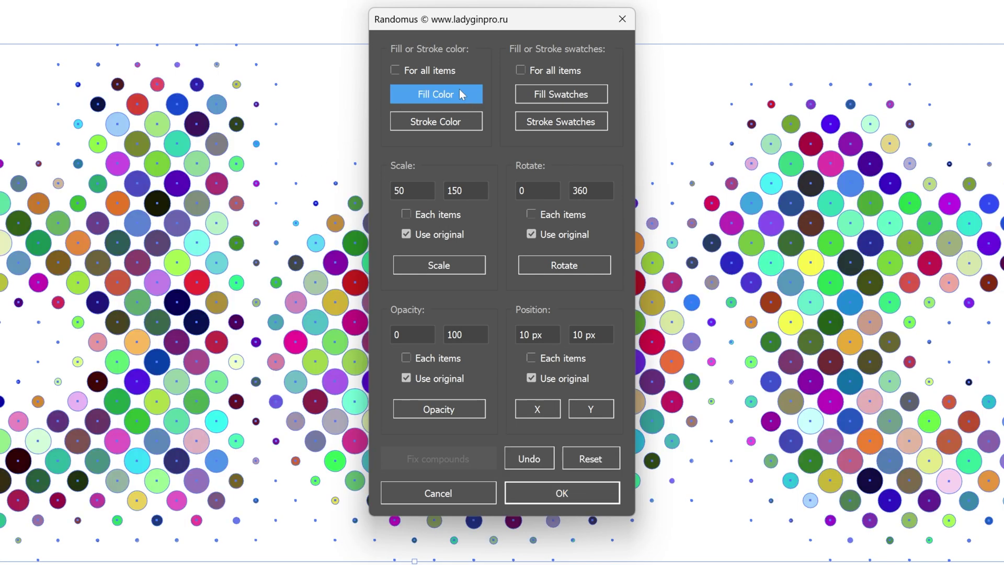
left_click(598, 500)
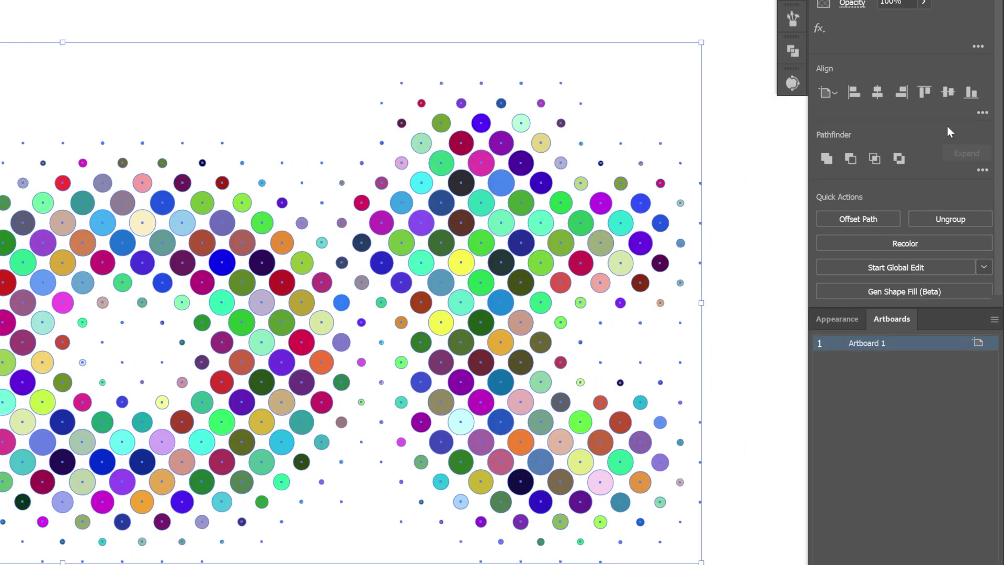
Step: Open Recolor from the Properties panel's Quick Actions for the multicoloured dot group
left_click(929, 241)
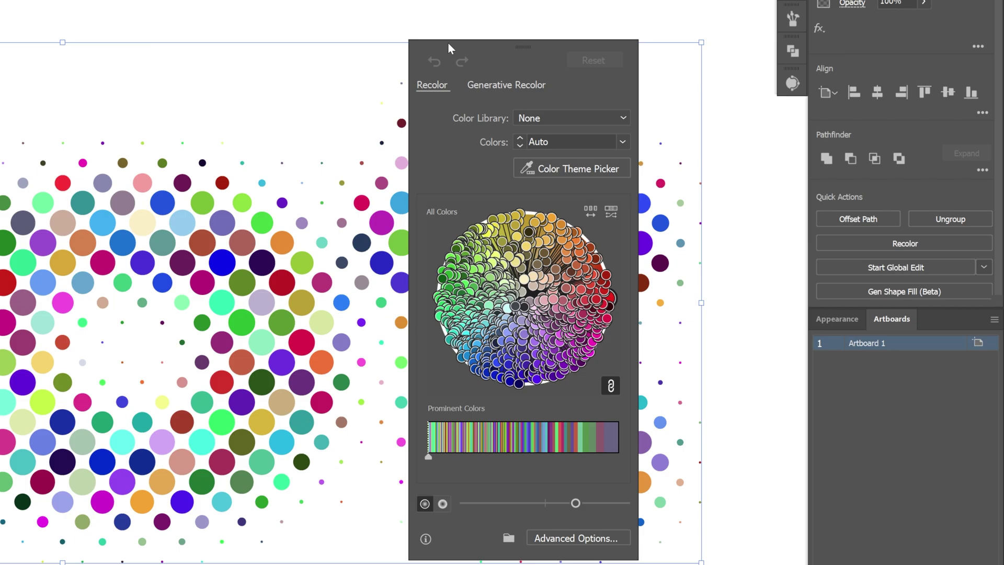
Step: Move the purple, blue, orange and cream swatch grid above the lettering
left_click_drag(448, 43, 501, 50)
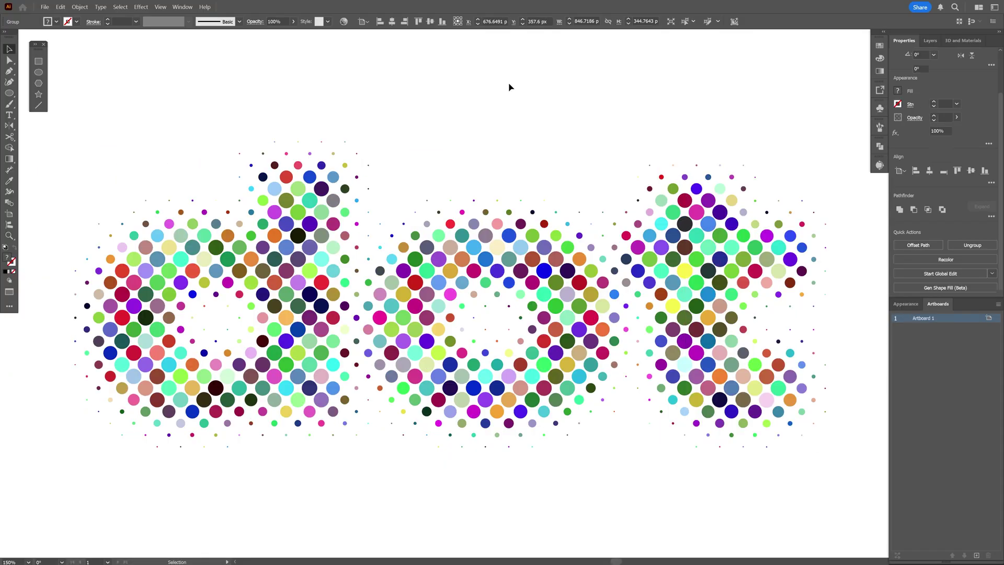
left_click_drag(502, 220, 532, 107)
left_click_drag(564, 185, 569, 186)
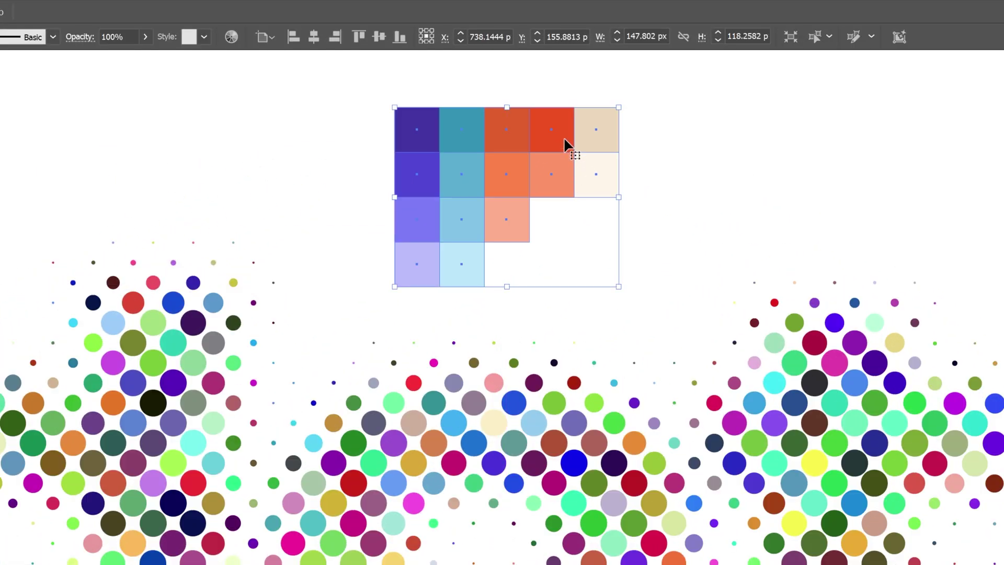
left_click(560, 234)
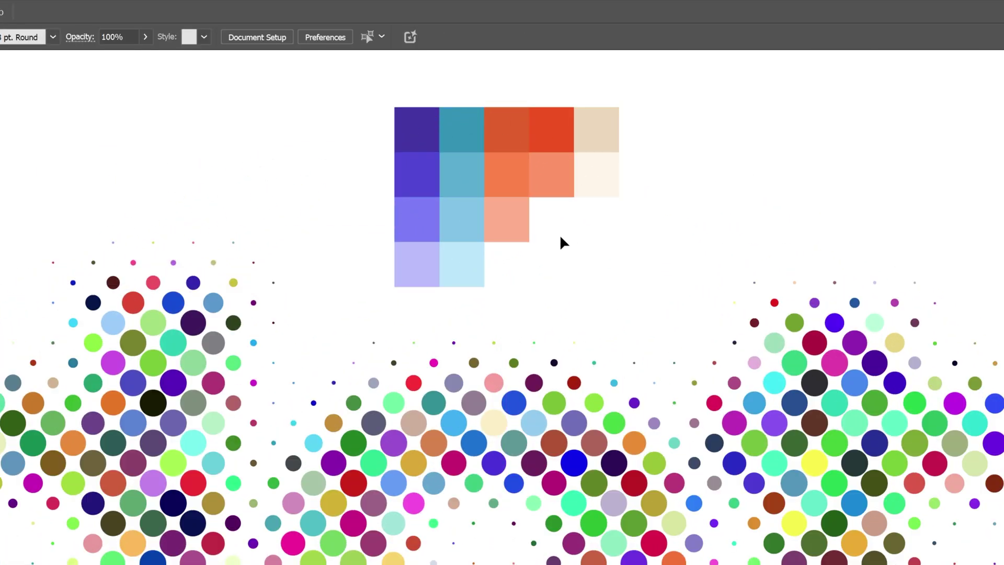
left_click_drag(511, 235, 527, 255)
key("ctrl+z")
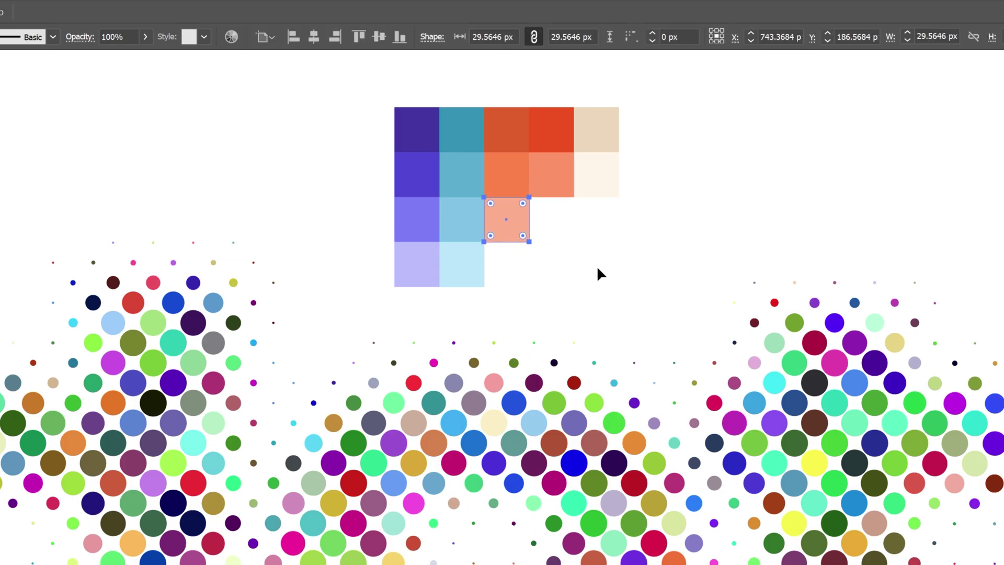
Step: Group all the swatch squares together, then reselect the dot lettering group
left_click_drag(627, 278, 425, 131)
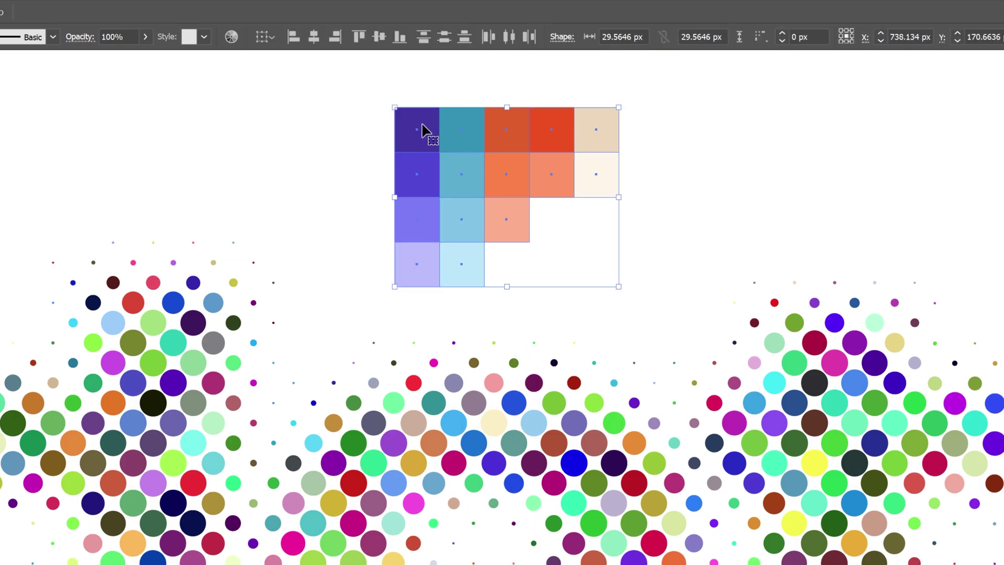
right_click(424, 127)
left_click(460, 294)
left_click(626, 311)
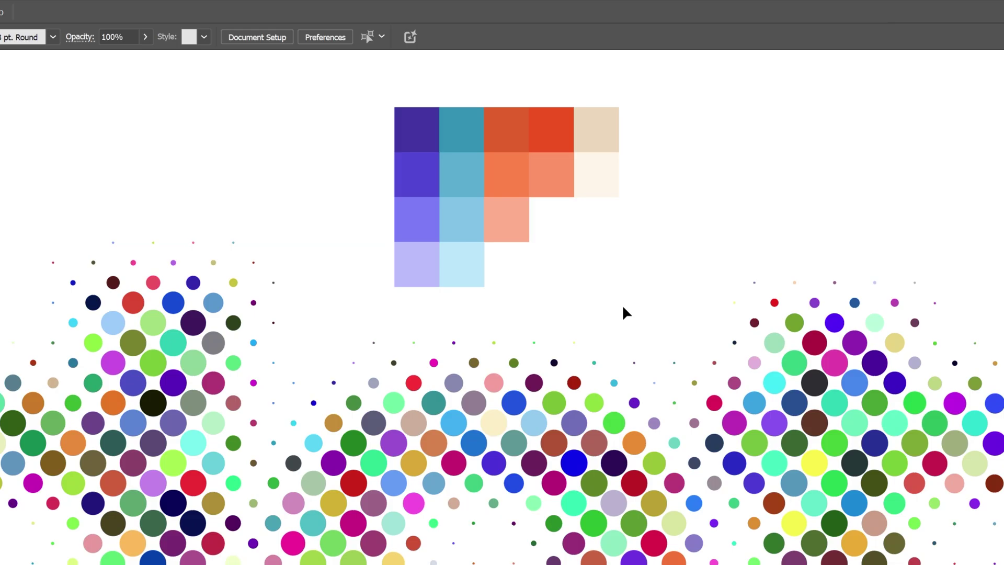
left_click(562, 416)
Step: Recolor the dots with theme colours sampled from the swatch grid, randomizing the colour order
scroll(904, 209, "down", 3)
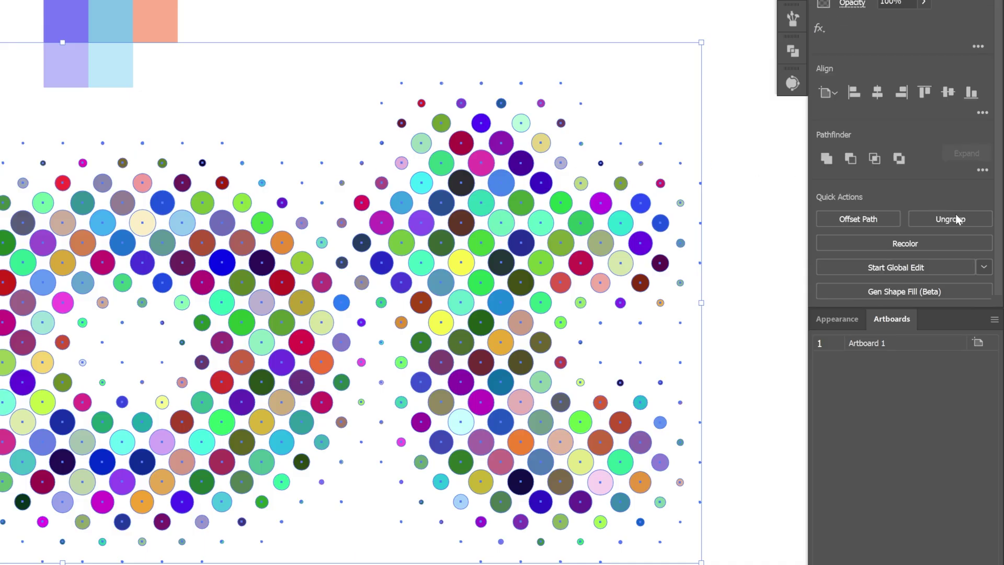
left_click(933, 243)
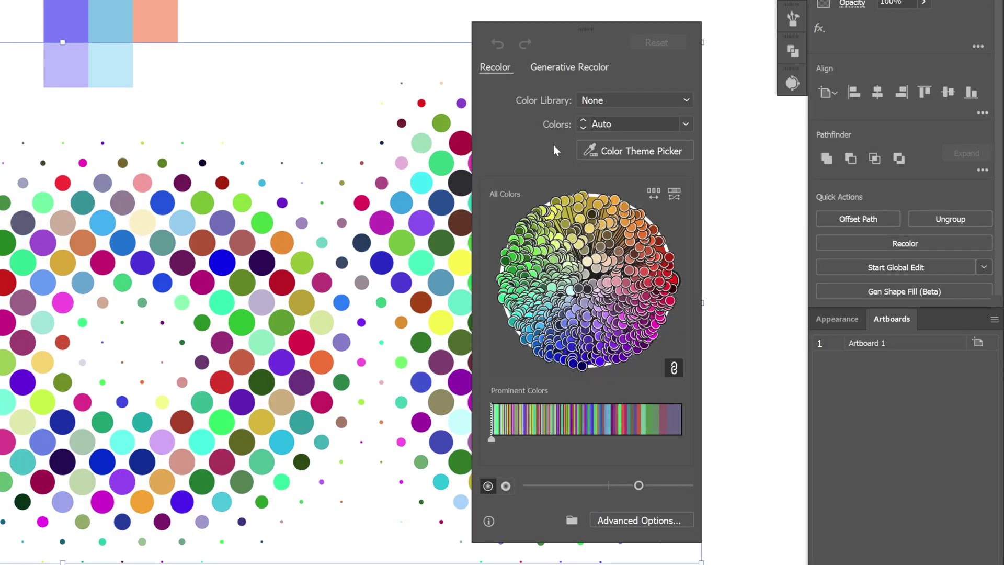
left_click(673, 155)
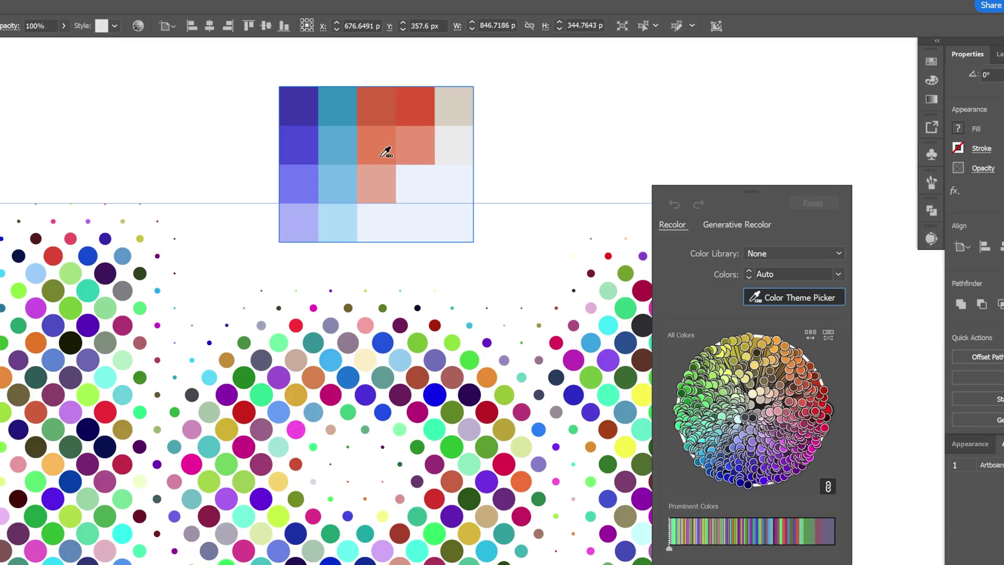
left_click(386, 152)
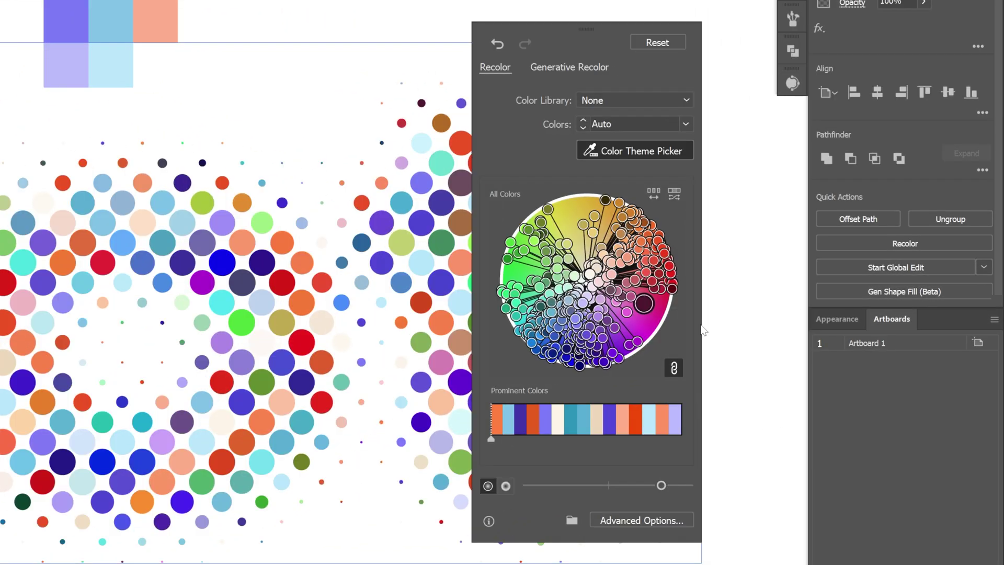
left_click(654, 195)
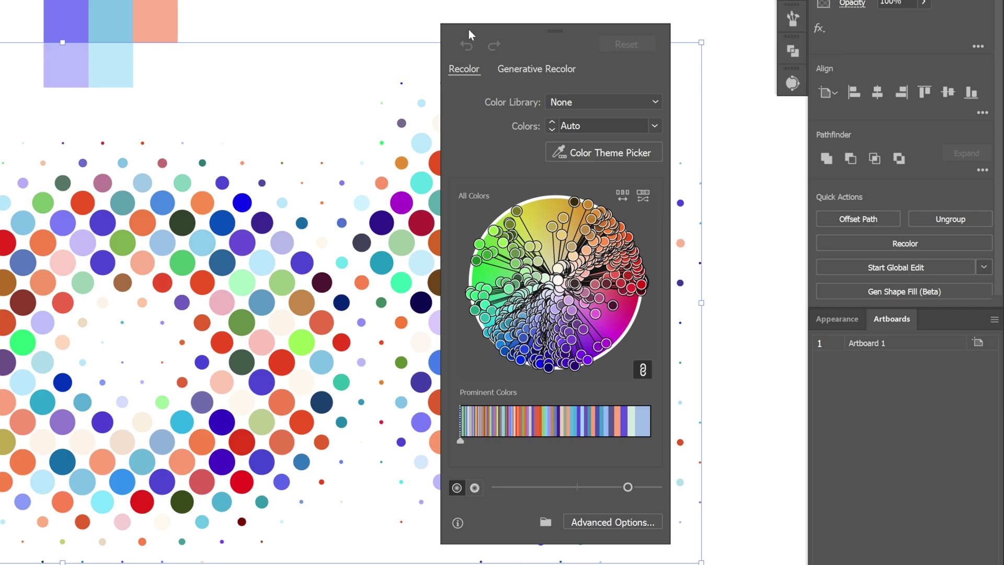
left_click(613, 154)
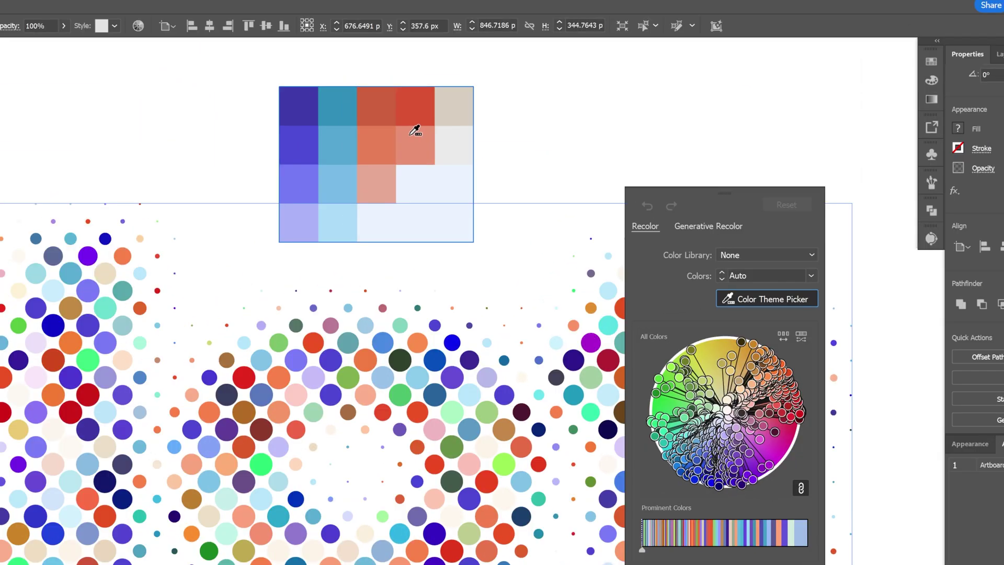